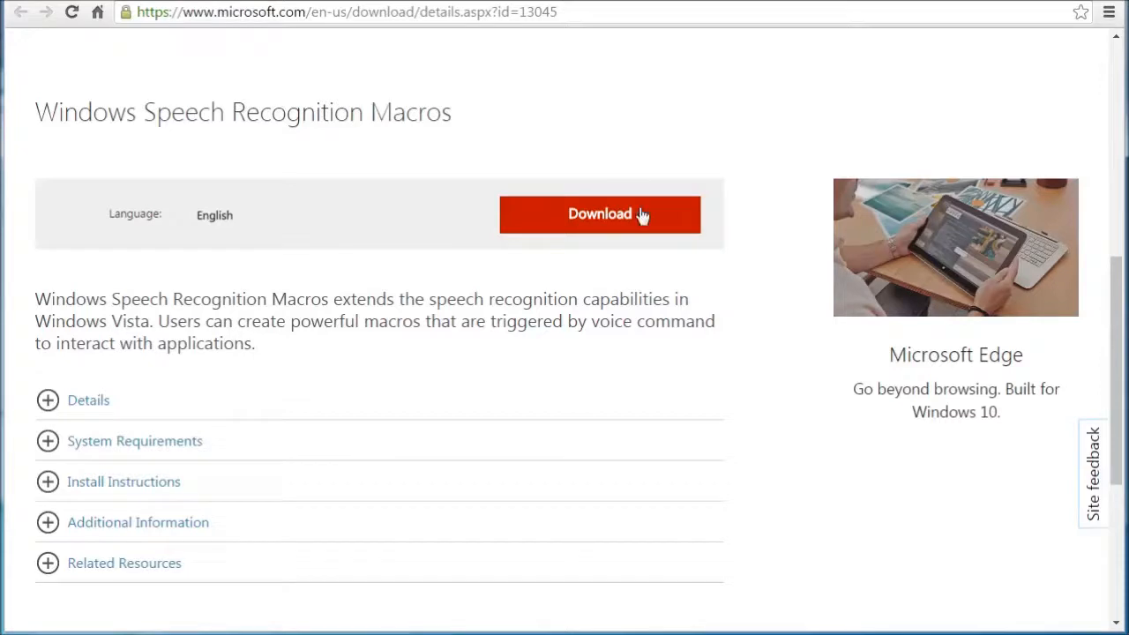
Step: Examine the PDF instructions on using Windows Speech Recognition to click the mouse button
{"action": "left_click", "coordinate": [682, 0]}
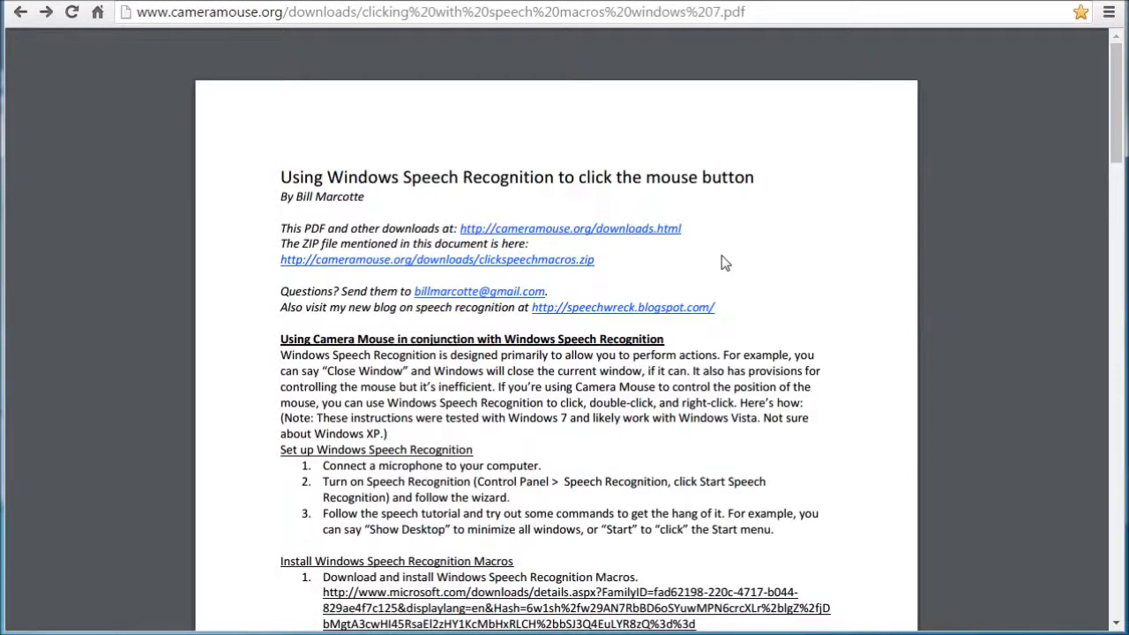
{"action": "scroll", "coordinate": [1113, 187], "scroll_direction": "down", "scroll_amount": 1}
{"action": "left_click_drag", "start_coordinate": [1113, 187], "coordinate": [1109, 468]}
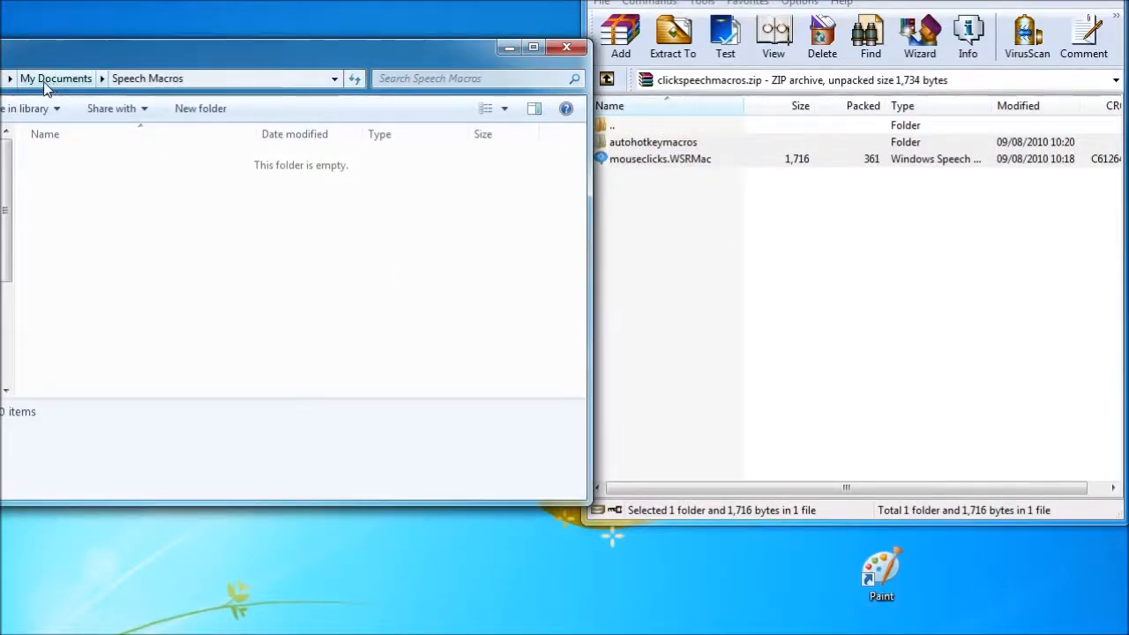
Step: Extract the autohotkeymacros folder and mouseclicks.WSRMac from clickspeechmacros.zip into the Speech Macros folder in My Documents
{"action": "left_click", "coordinate": [706, 234]}
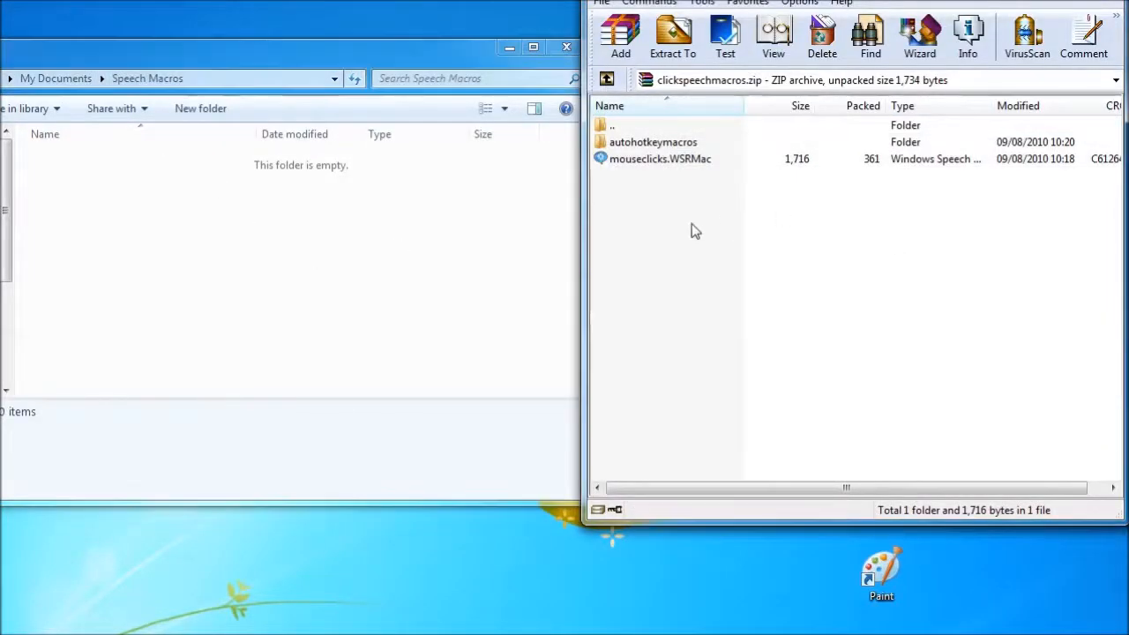
{"action": "left_click_drag", "start_coordinate": [693, 230], "coordinate": [307, 189]}
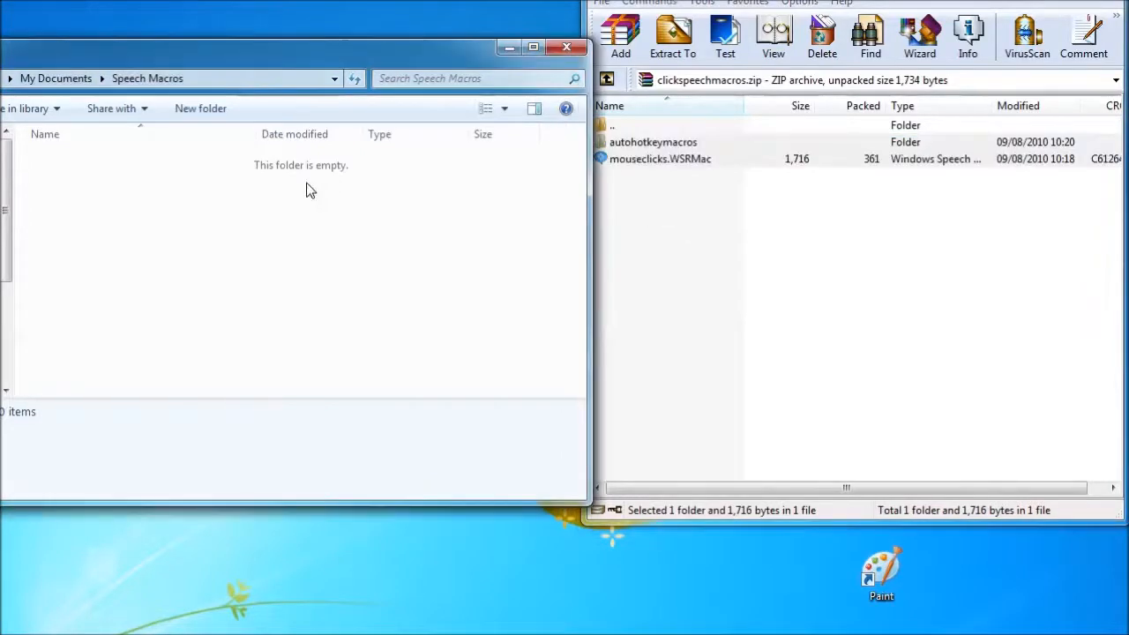
{"action": "left_click", "coordinate": [147, 221]}
Step: Open the extracted mouseclicks.WSRMac for editing and delete its "i mousecam" command block
{"action": "left_click", "coordinate": [113, 186]}
{"action": "double_click", "coordinate": [113, 183]}
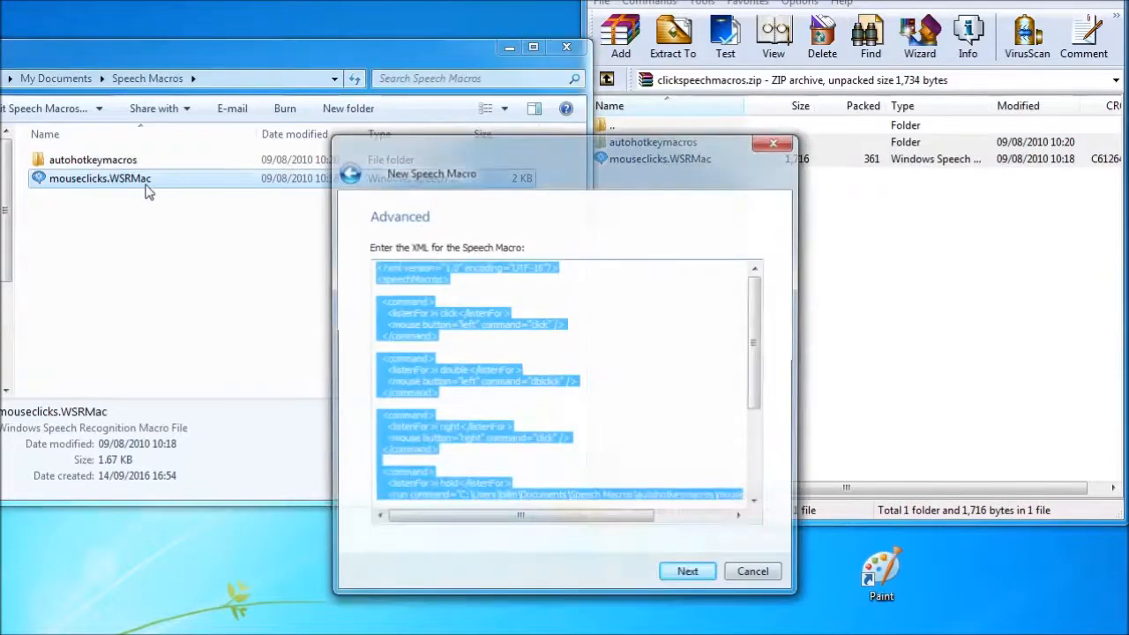
{"action": "left_click", "coordinate": [515, 292]}
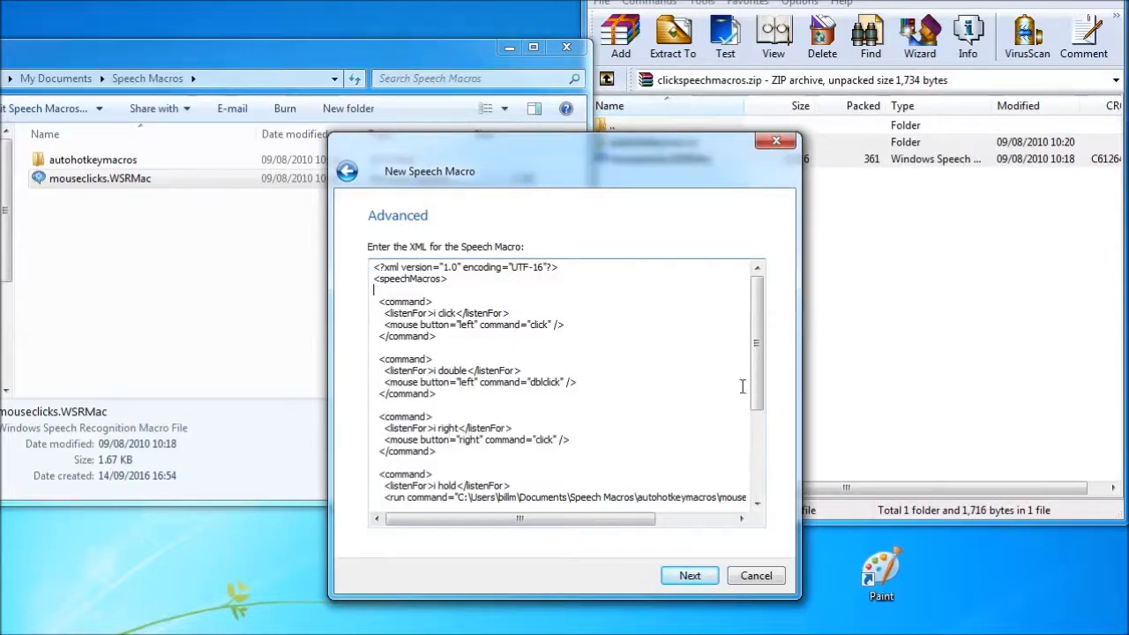
{"action": "scroll", "coordinate": [765, 392], "scroll_direction": "down", "scroll_amount": 4}
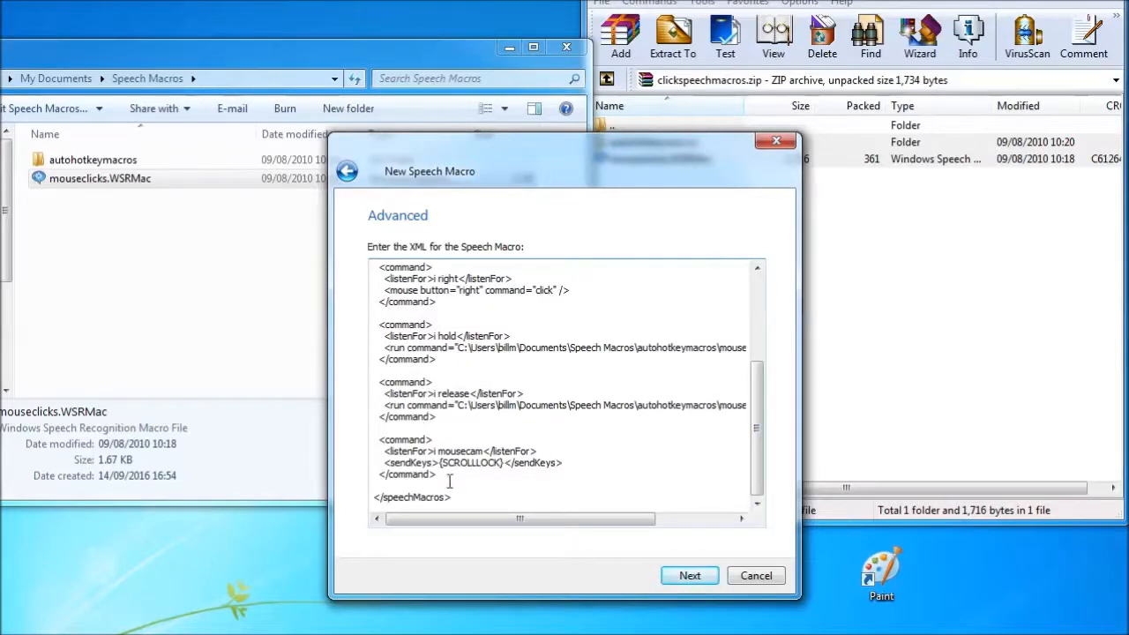
{"action": "left_click_drag", "start_coordinate": [450, 485], "coordinate": [454, 428]}
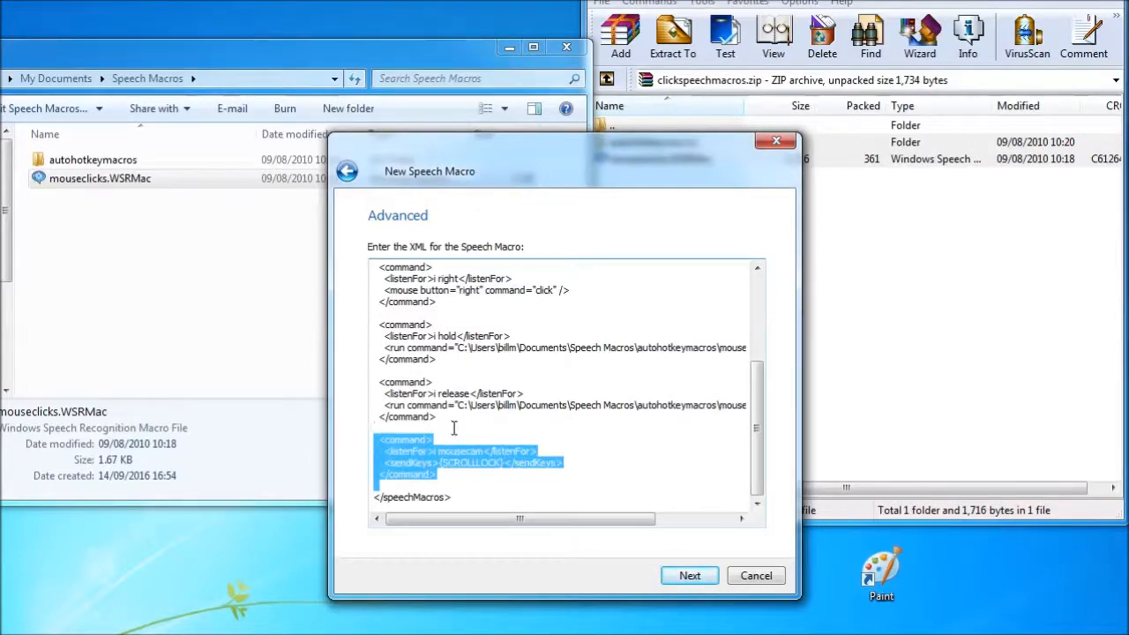
{"action": "key", "text": "Delete"}
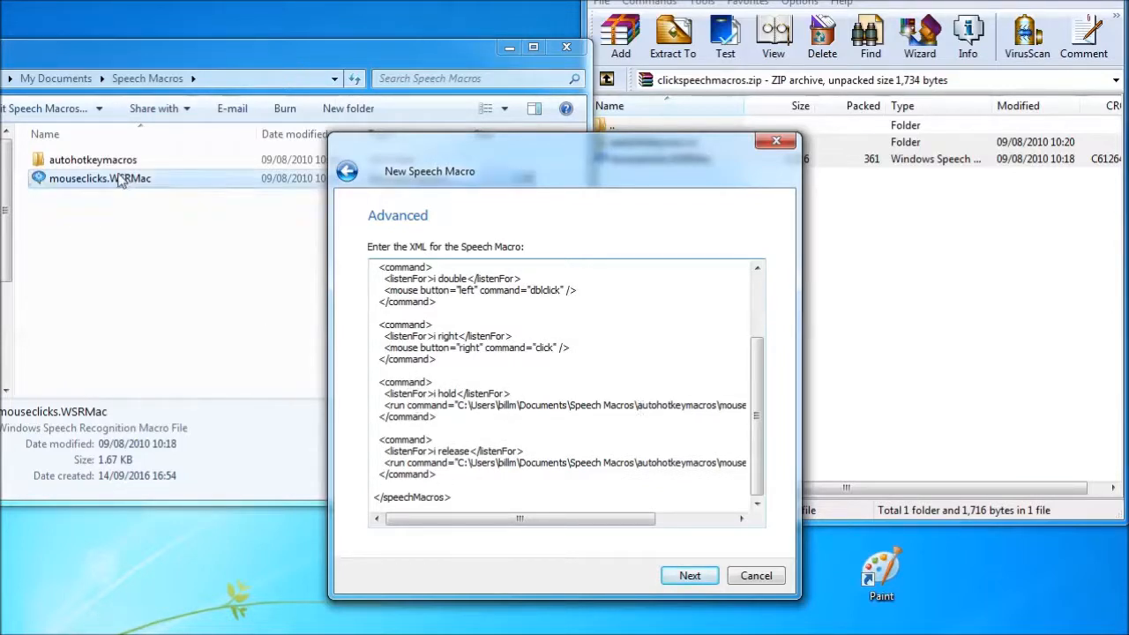
Step: Replace the user folder name in the "i hold" and "i release" run command paths with this computer's account user name
{"action": "left_click_drag", "start_coordinate": [577, 521], "coordinate": [679, 528]}
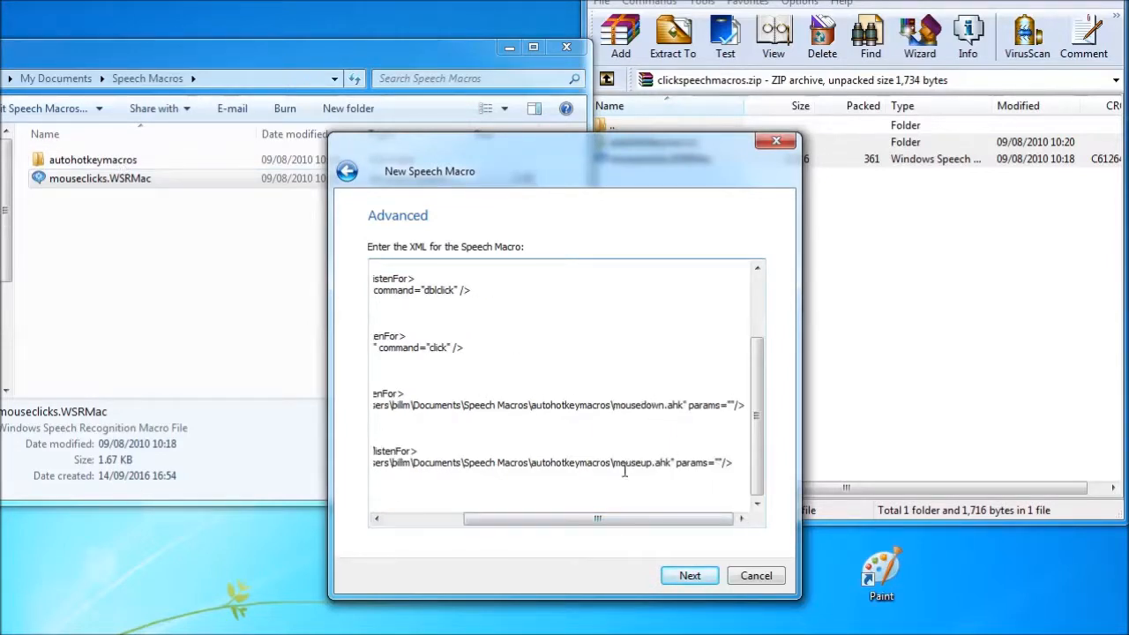
{"action": "left_click_drag", "start_coordinate": [600, 520], "coordinate": [455, 512]}
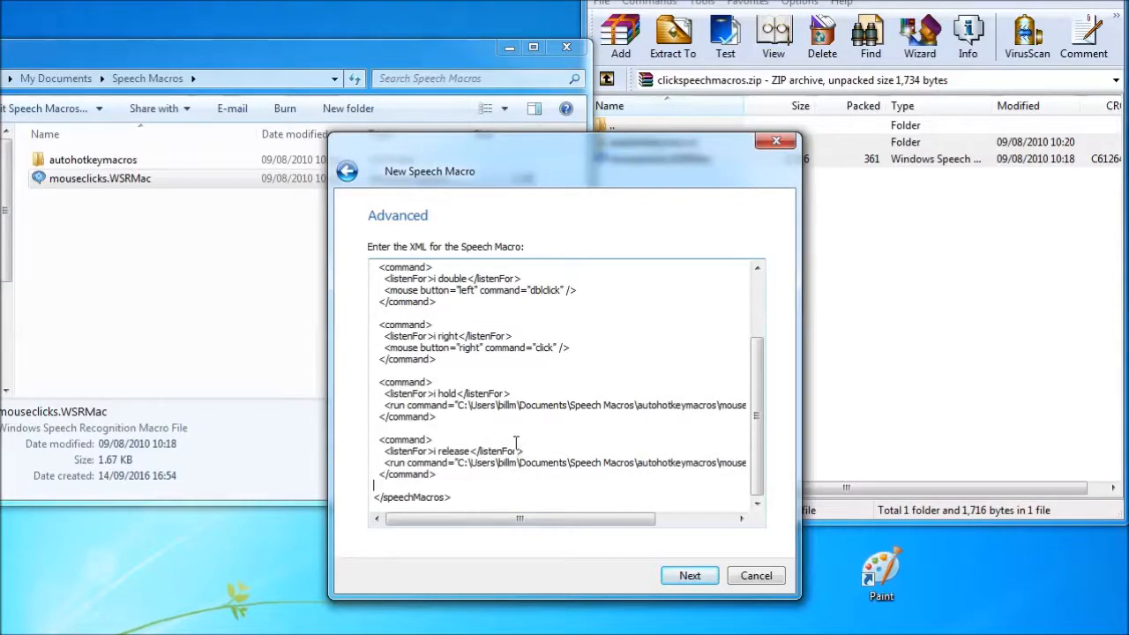
{"action": "left_click_drag", "start_coordinate": [499, 405], "coordinate": [517, 404]}
{"action": "type", "text": "chbert"}
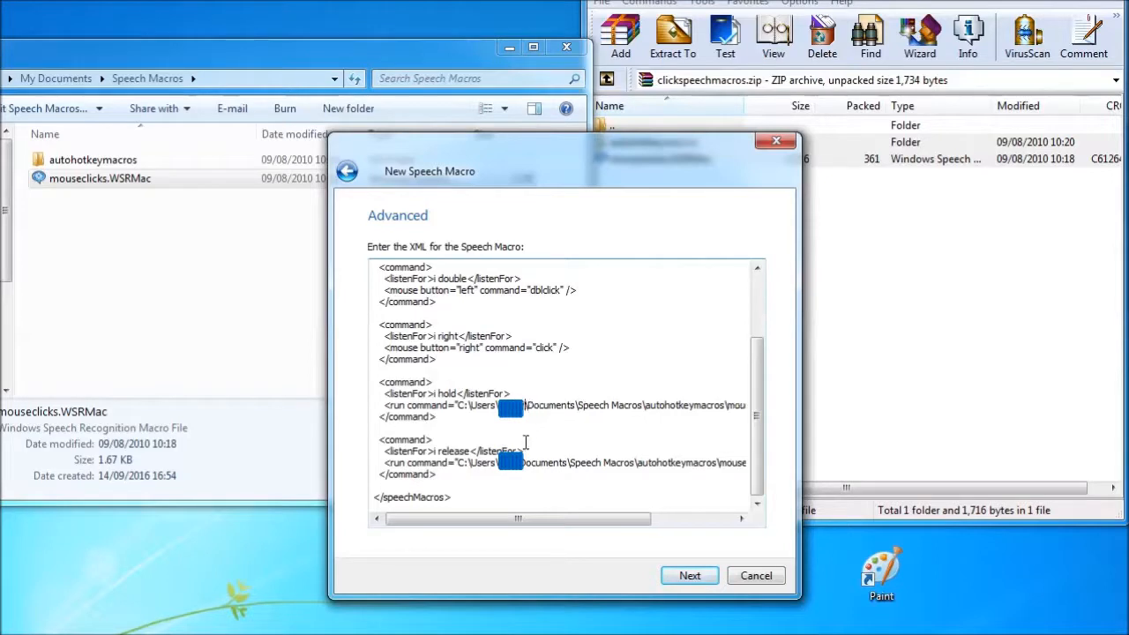
{"action": "left_click_drag", "start_coordinate": [500, 463], "coordinate": [520, 462]}
{"action": "type", "text": "chrbert"}
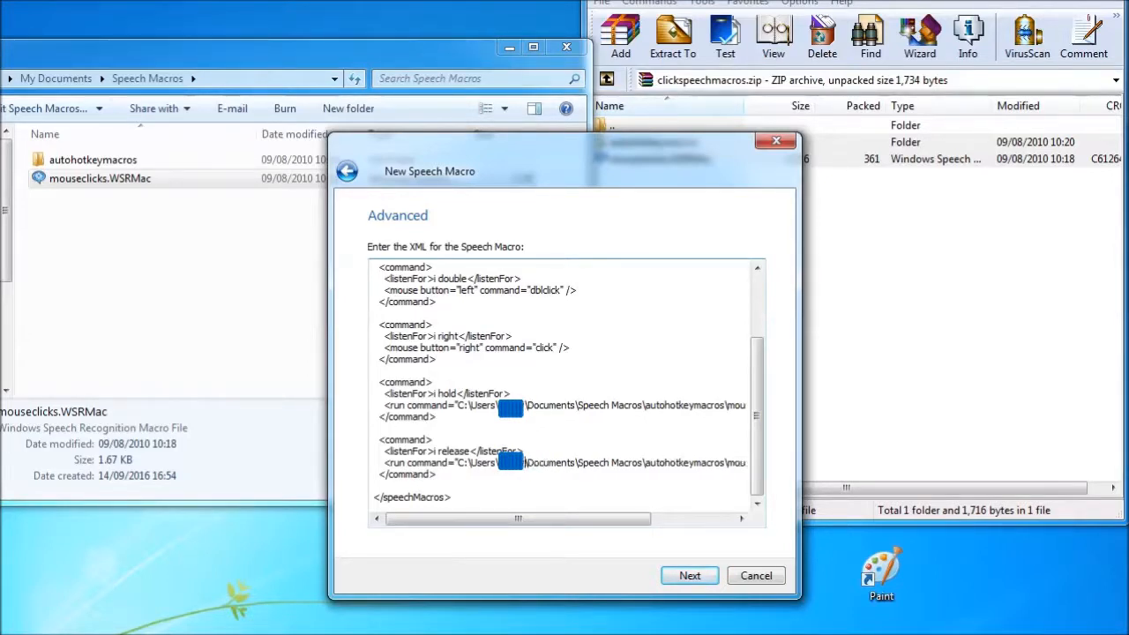
Step: Create the digitally signed speech macro, overwriting mouseclicks.WSRMac and approving use of the private signature key
{"action": "left_click", "coordinate": [685, 579]}
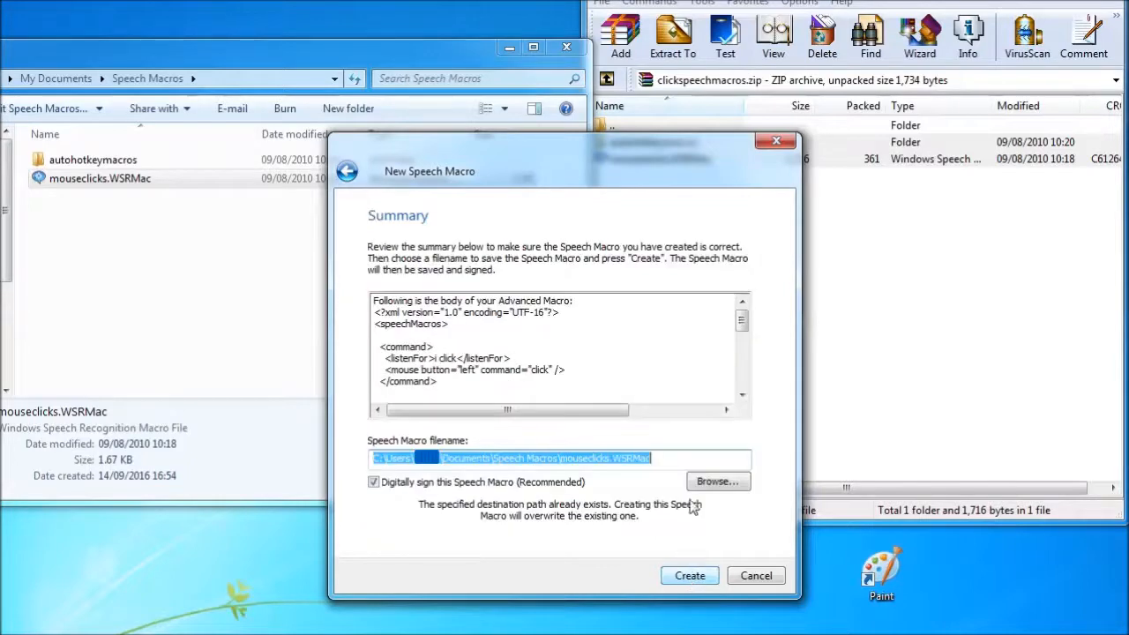
{"action": "left_click", "coordinate": [702, 579]}
{"action": "left_click", "coordinate": [617, 358]}
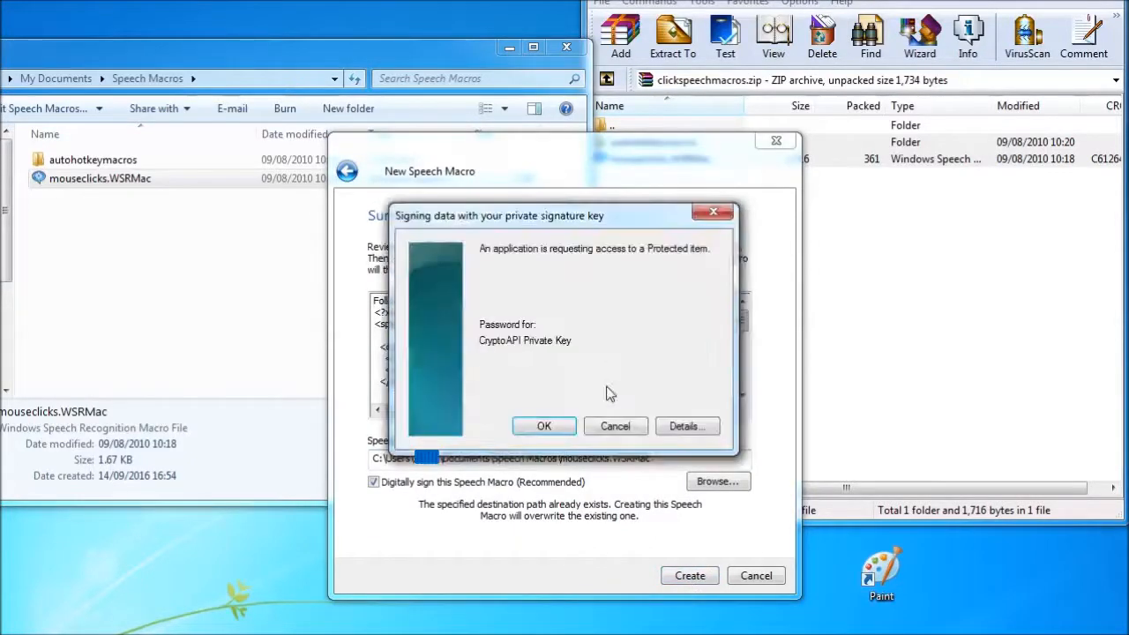
{"action": "left_click", "coordinate": [538, 426]}
{"action": "left_click", "coordinate": [681, 352]}
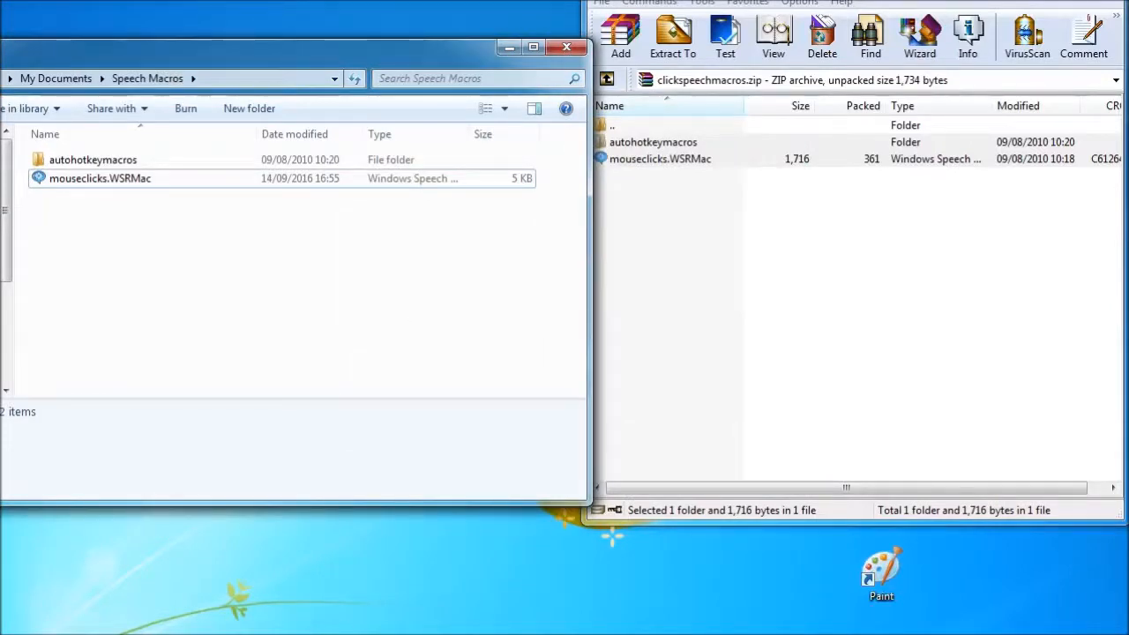
Step: Bring up the WSRMacros program folder, then clear the folder and archive windows off the desktop
{"action": "left_click", "coordinate": [198, 632]}
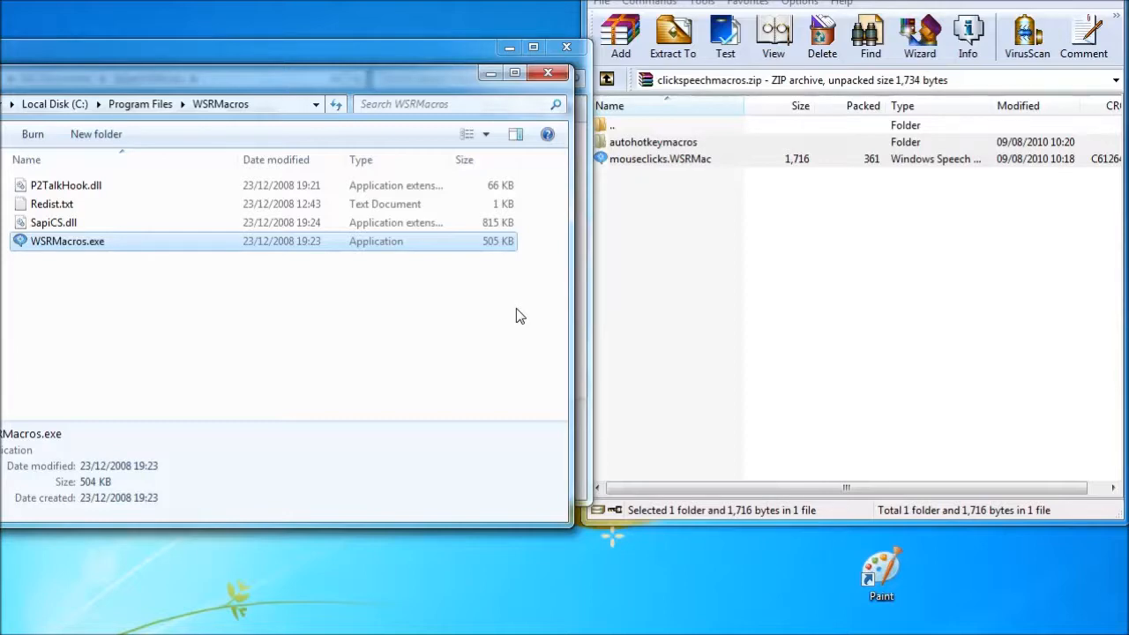
{"action": "left_click", "coordinate": [490, 72]}
{"action": "left_click", "coordinate": [509, 47]}
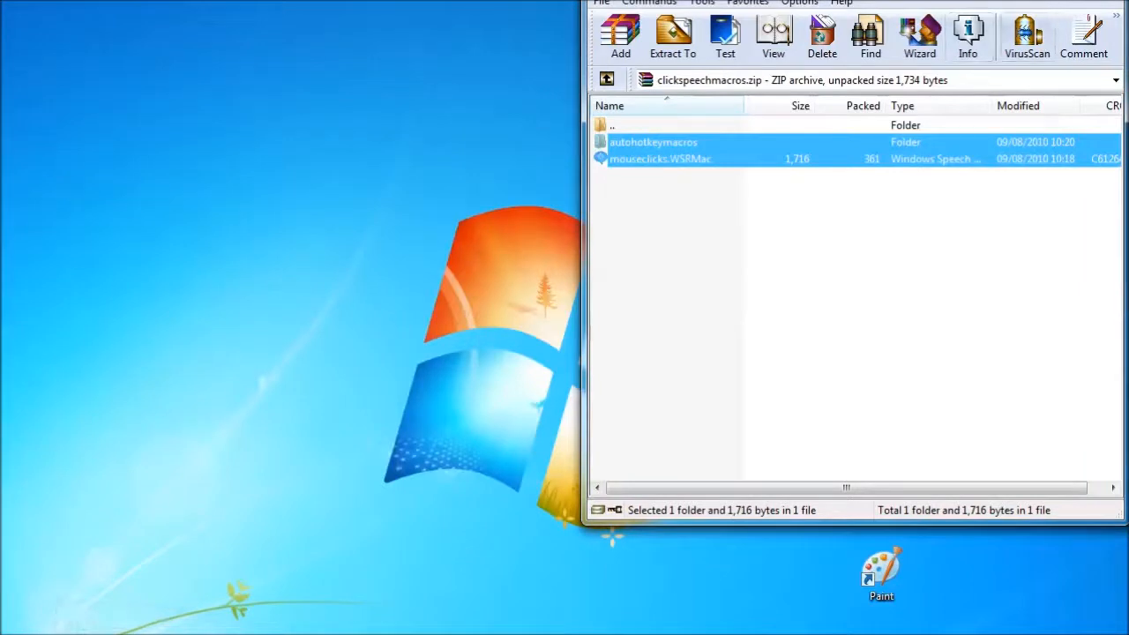
{"action": "left_click", "coordinate": [1041, 0]}
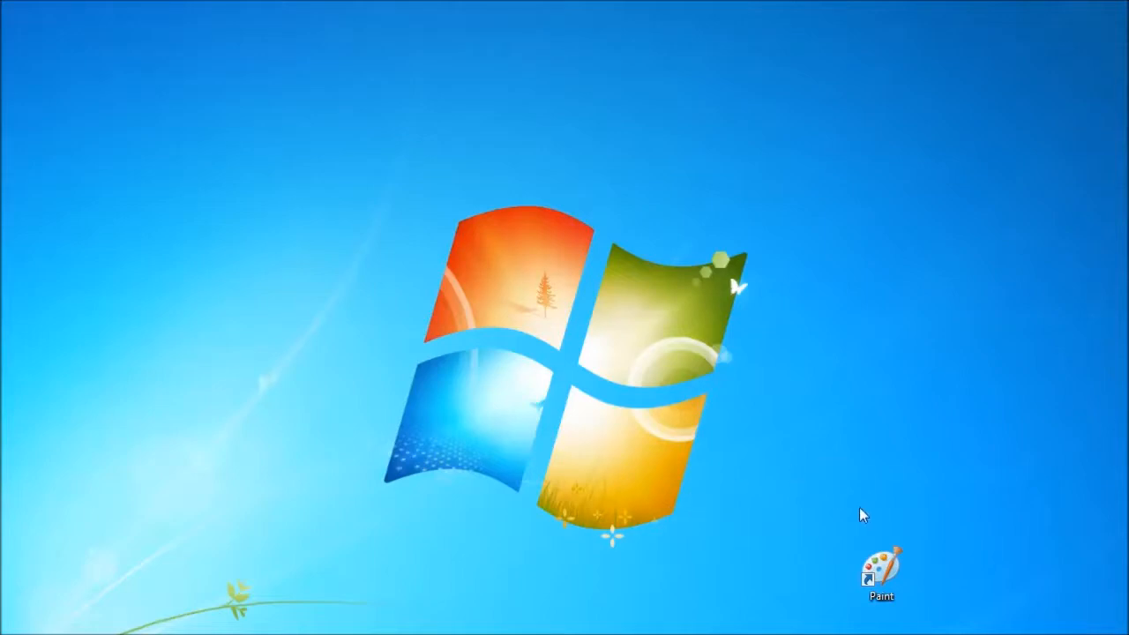
Step: Open Paint, select the thickest brush size and set Color 2 to green
{"action": "double_click", "coordinate": [887, 578]}
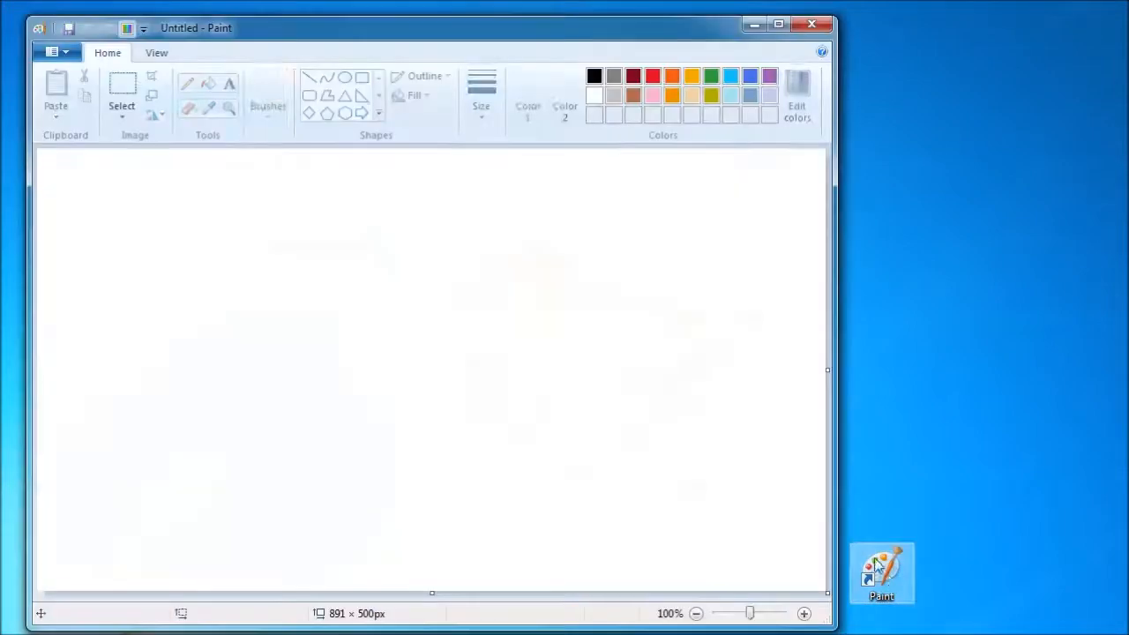
{"action": "left_click", "coordinate": [487, 110]}
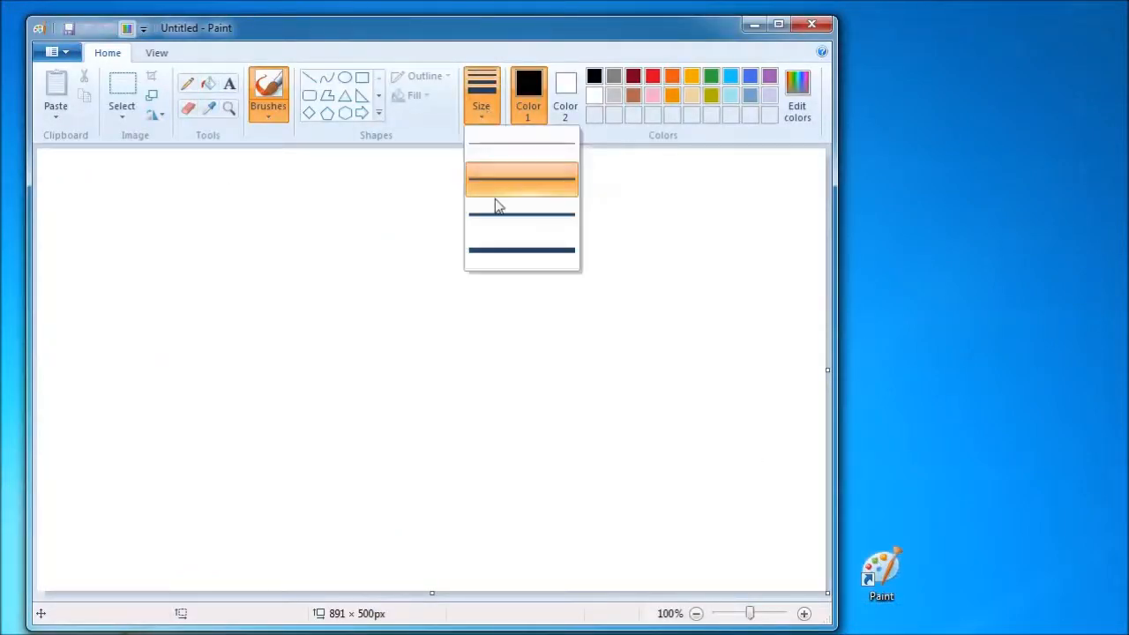
{"action": "left_click", "coordinate": [501, 252]}
{"action": "left_click", "coordinate": [566, 94]}
{"action": "left_click", "coordinate": [711, 77]}
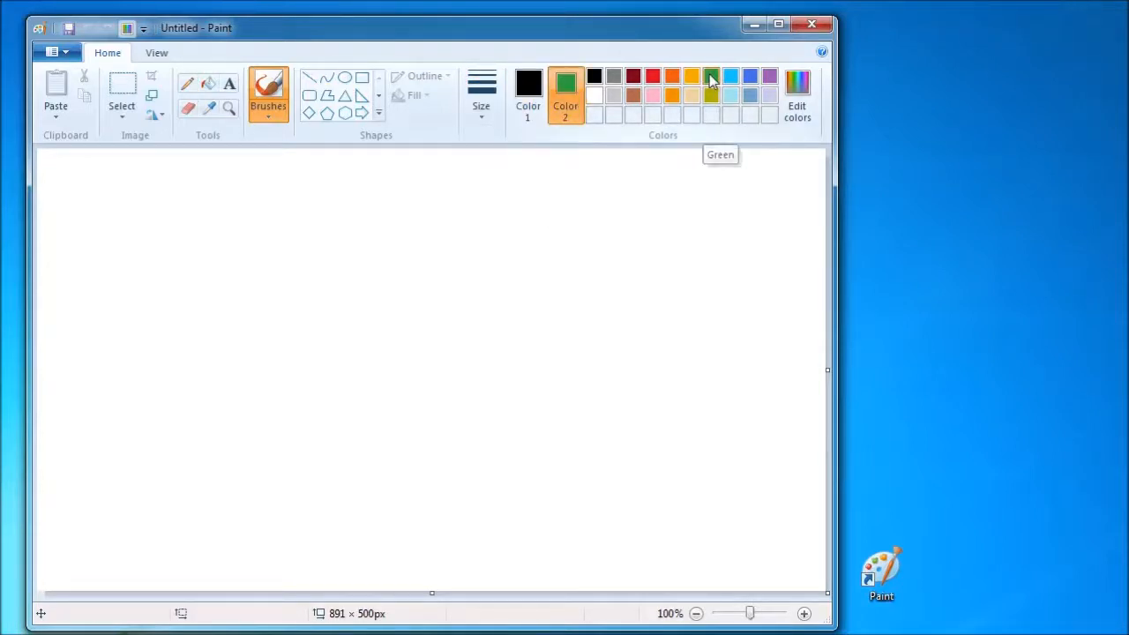
Step: Test the mouse commands on the canvas by painting separate dots with both colors and a diagonal stroke
{"action": "left_click", "coordinate": [312, 280]}
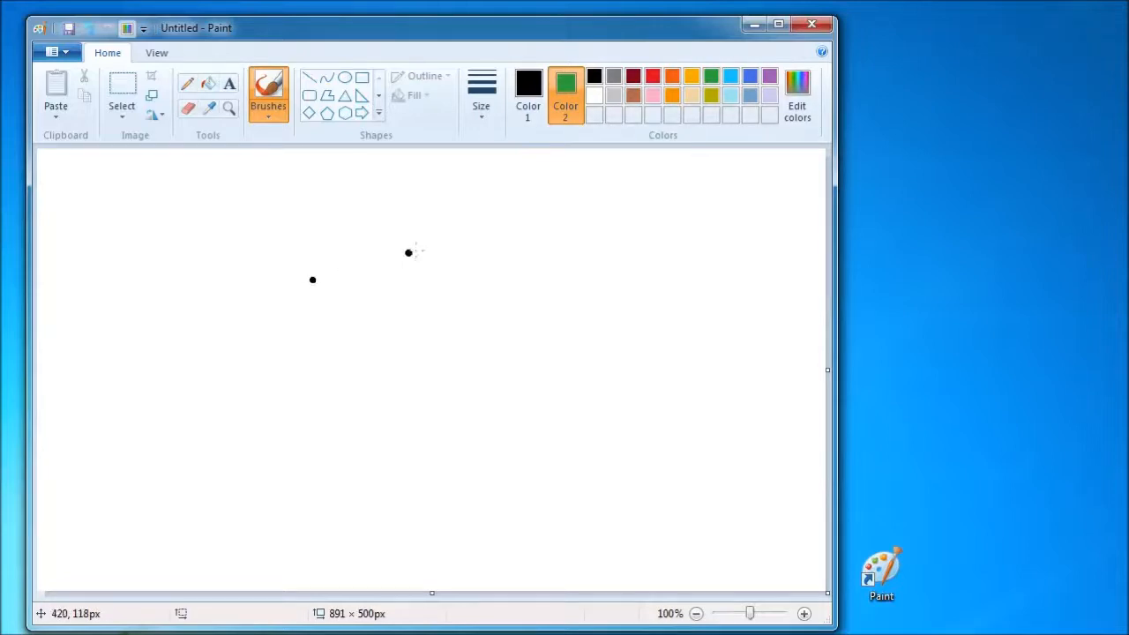
{"action": "right_click", "coordinate": [418, 246]}
{"action": "mouse_move", "coordinate": [277, 236]}
{"action": "left_mouse_down"}
{"action": "mouse_move", "coordinate": [262, 396]}
{"action": "mouse_move", "coordinate": [539, 317]}
{"action": "mouse_move", "coordinate": [403, 288]}
{"action": "mouse_move", "coordinate": [304, 388]}
{"action": "mouse_move", "coordinate": [153, 379]}
{"action": "left_mouse_up"}
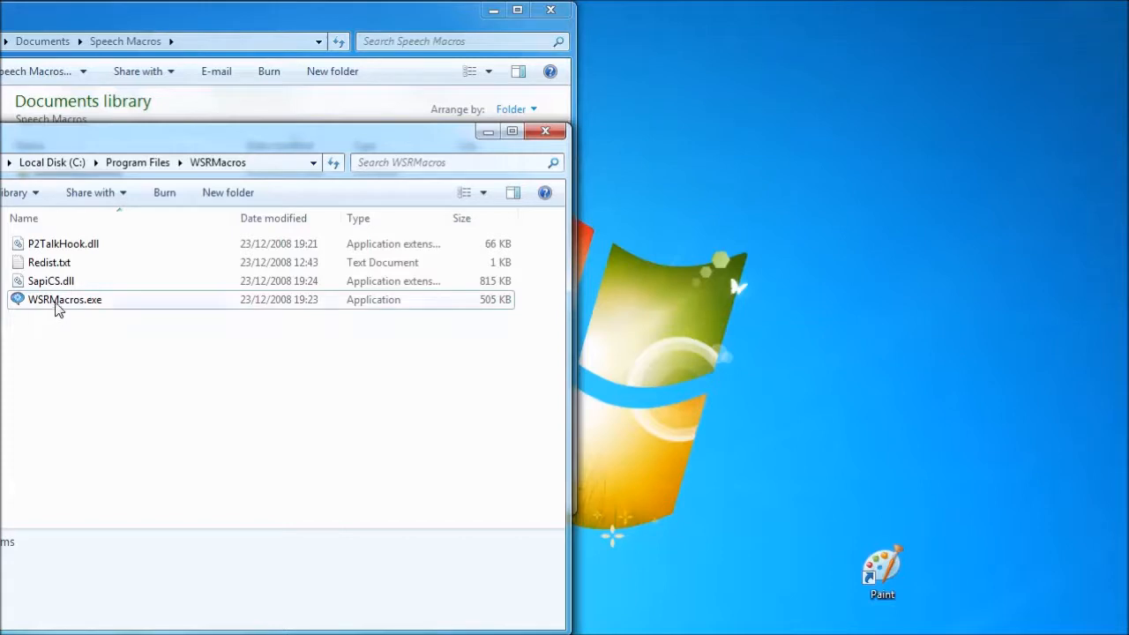
Step: Look up the run-as-administrator option for WSRMacros.exe in the WSRMacros folder without running it
{"action": "mouse_move", "coordinate": [62, 308]}
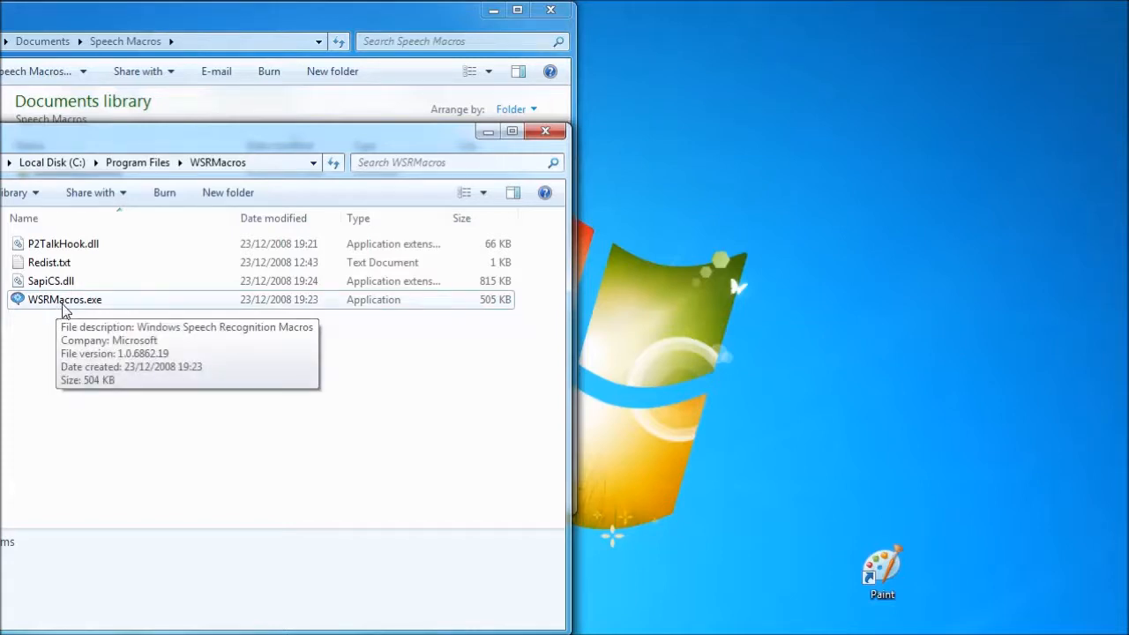
{"action": "right_click", "coordinate": [56, 308]}
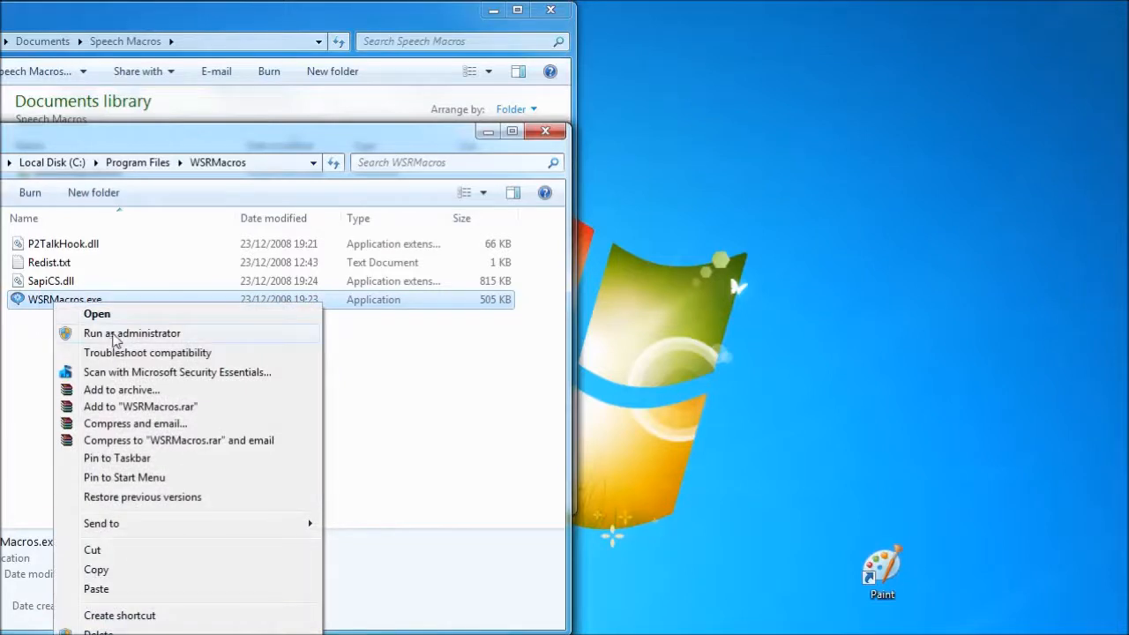
{"action": "left_click", "coordinate": [470, 393]}
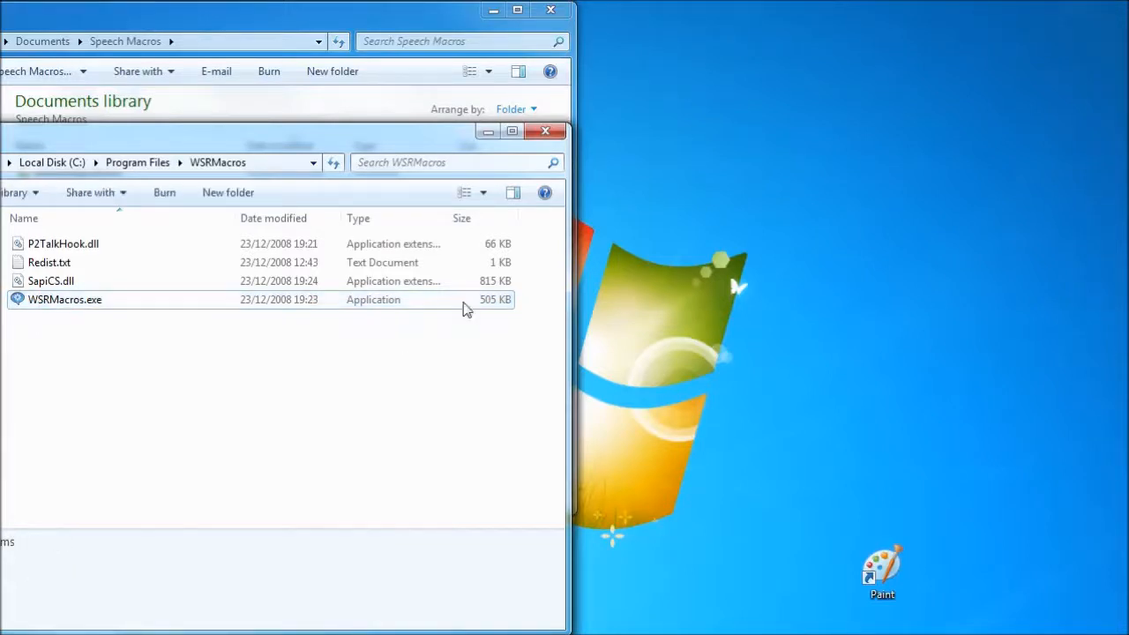
Step: Open mouseclicks.WSRMac from the Speech Macros folder and change its first three phrases to "j click", "j double" and "j right"
{"action": "left_click", "coordinate": [487, 132]}
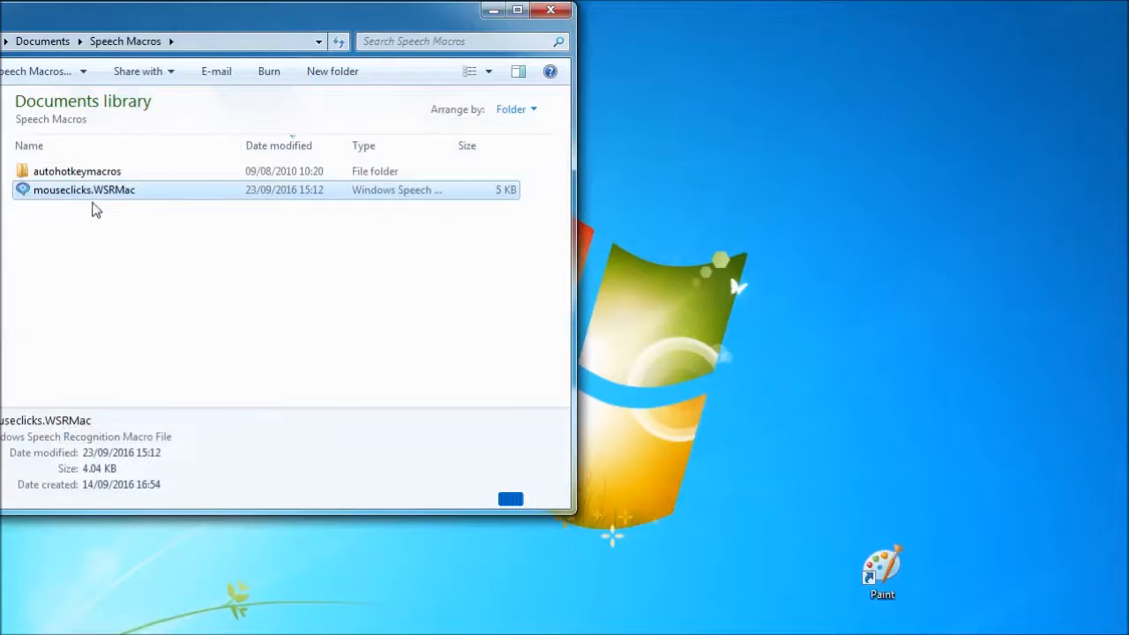
{"action": "double_click", "coordinate": [100, 192]}
{"action": "left_click", "coordinate": [470, 310]}
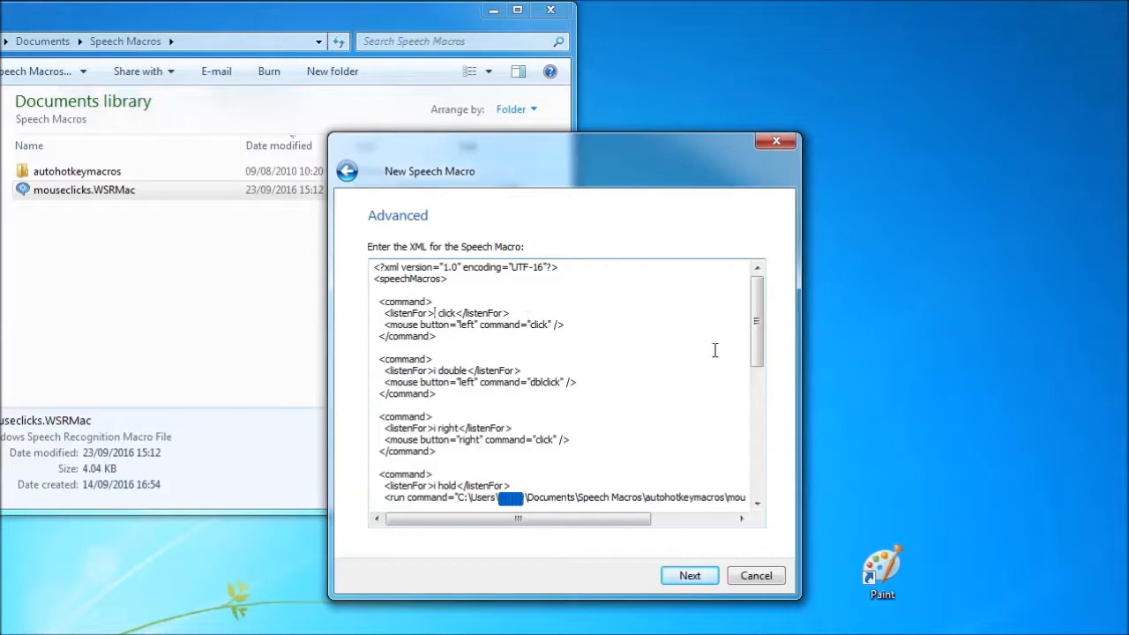
{"action": "left_click", "coordinate": [436, 370]}
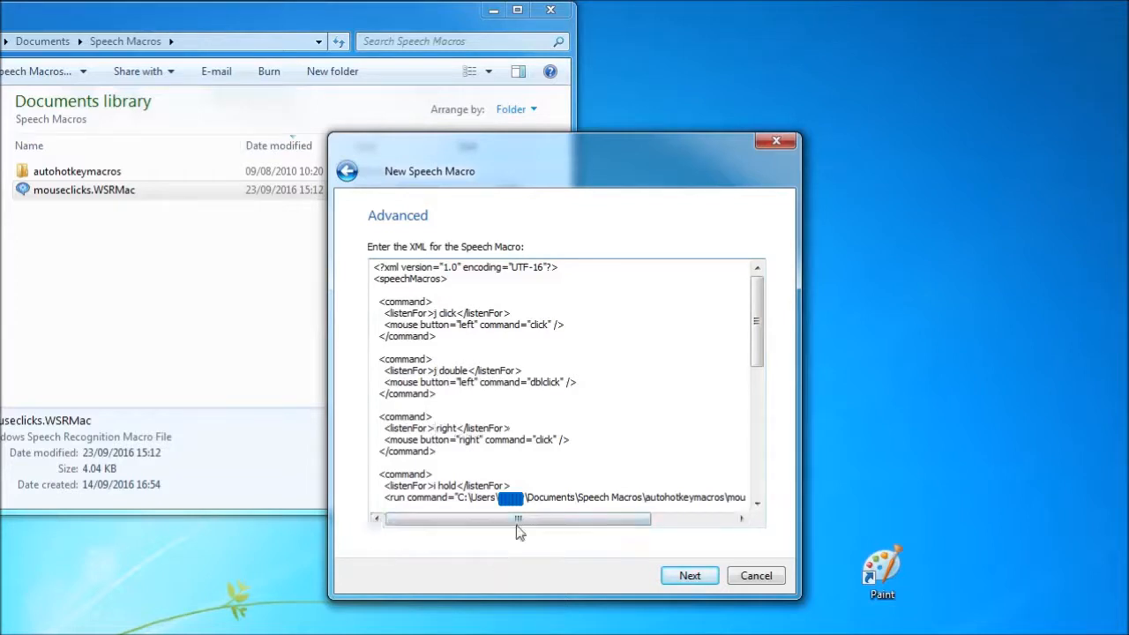
Step: Change the hold command's phrase to "j down" and the release command's phrase to "j up"
{"action": "left_click_drag", "start_coordinate": [434, 485], "coordinate": [457, 485]}
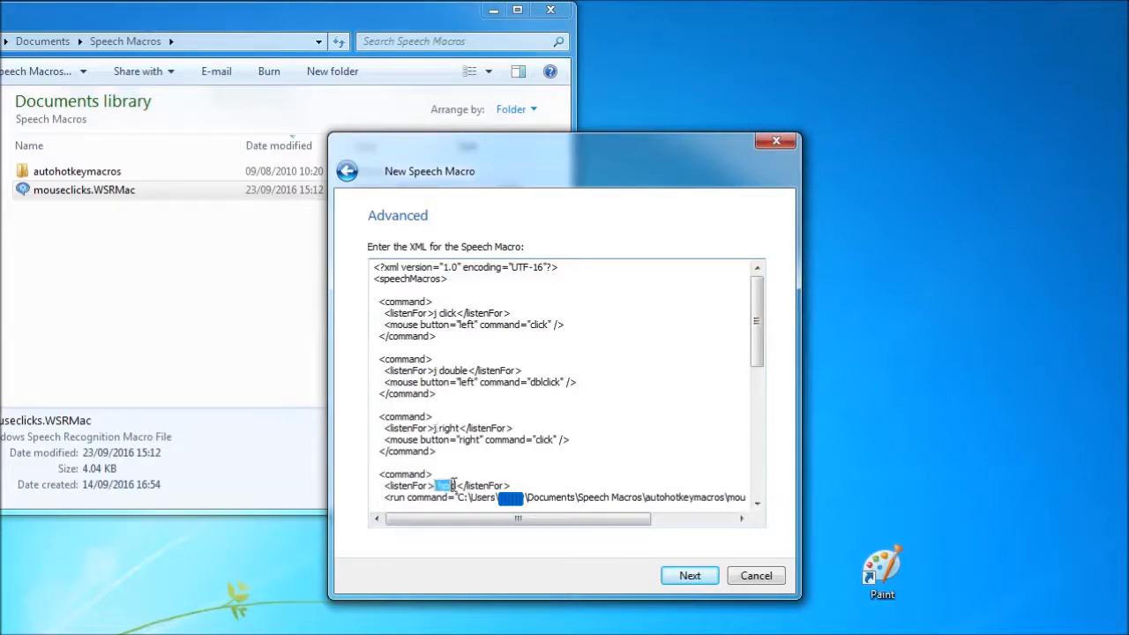
{"action": "type", "text": "j down"}
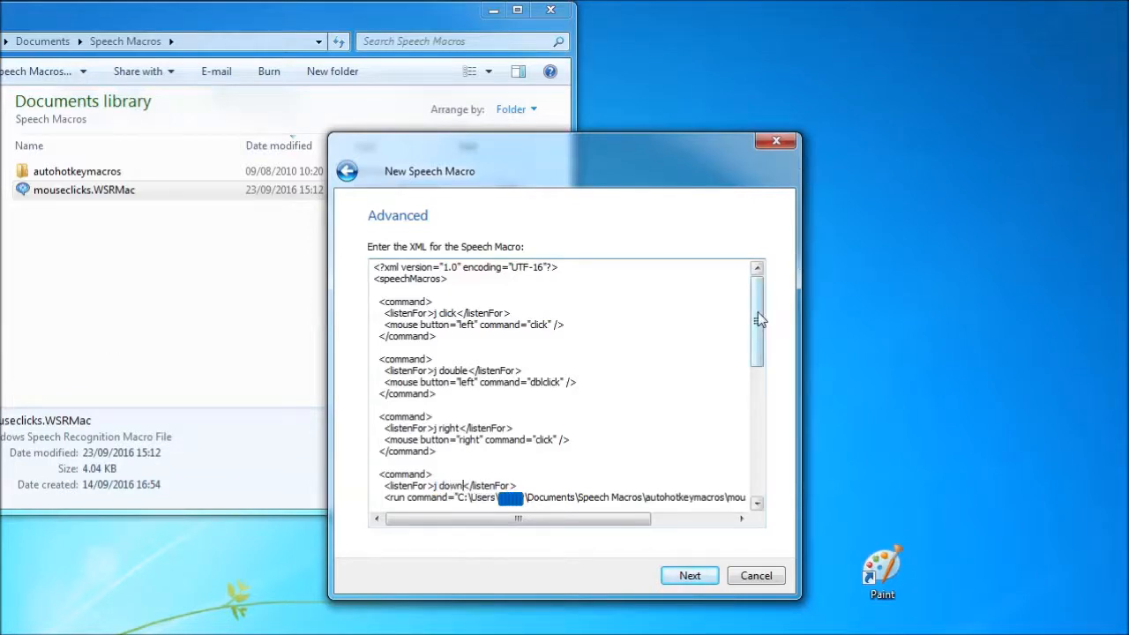
{"action": "left_click_drag", "start_coordinate": [765, 319], "coordinate": [763, 406]}
{"action": "left_click_drag", "start_coordinate": [434, 313], "coordinate": [469, 314]}
{"action": "type", "text": "j up"}
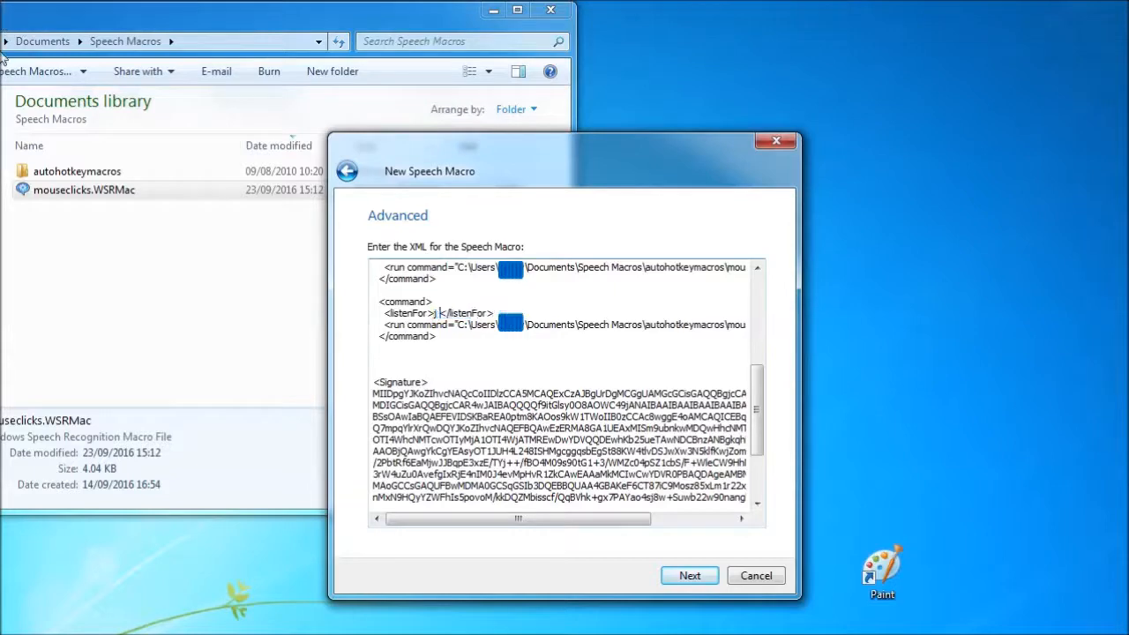
Step: Save the edited phrases as a signed speech macro, overwriting the existing mouseclicks.WSRMac
{"action": "left_click", "coordinate": [688, 575]}
{"action": "left_click", "coordinate": [693, 575]}
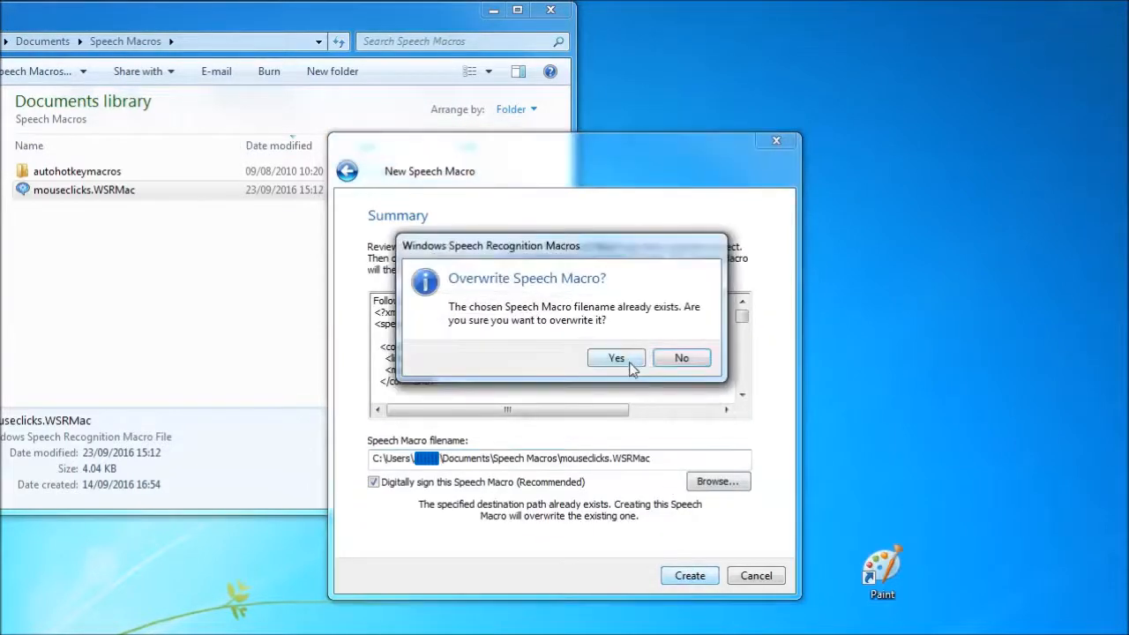
{"action": "left_click", "coordinate": [629, 357]}
{"action": "left_click", "coordinate": [542, 423]}
{"action": "left_click", "coordinate": [681, 351]}
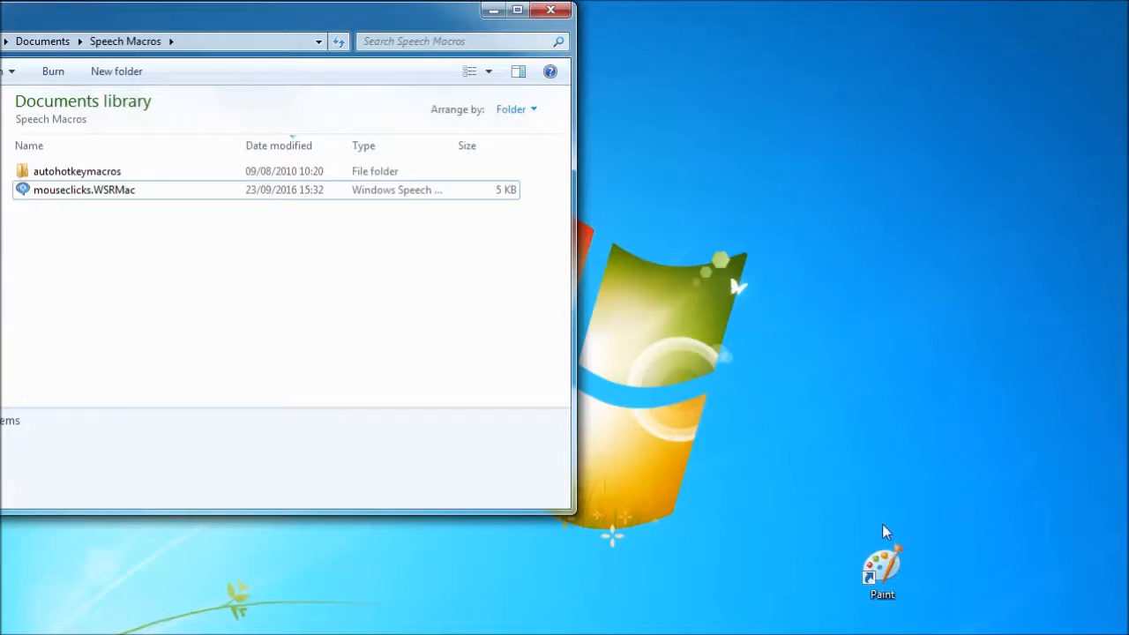
Step: Open Paint from the desktop and place a single black brush dot near the upper middle of the blank canvas
{"action": "double_click", "coordinate": [891, 578]}
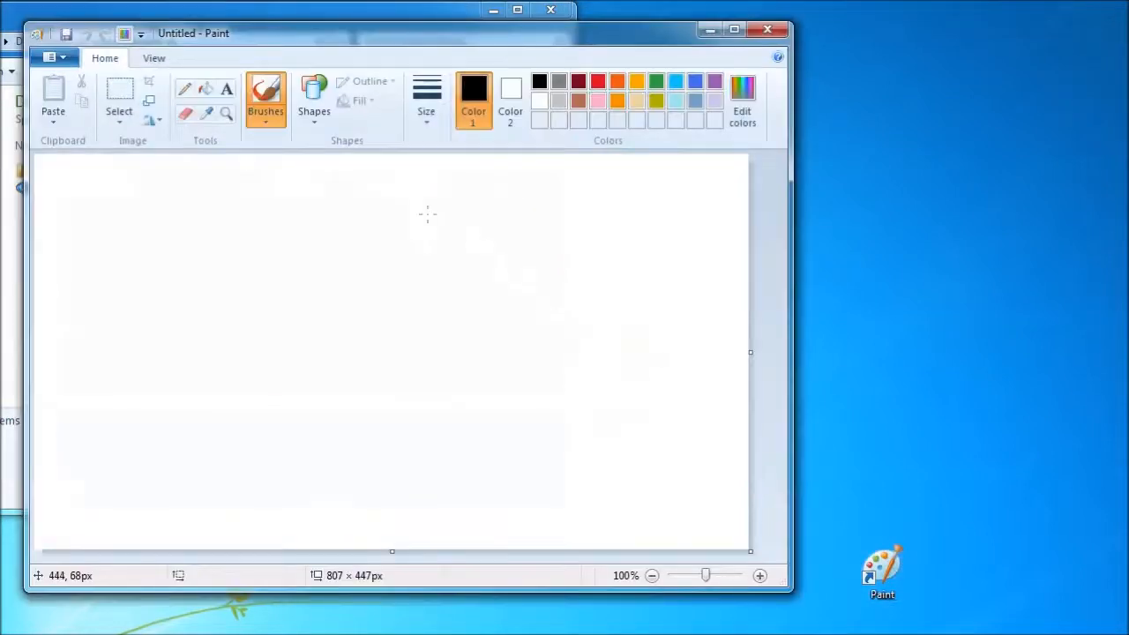
{"action": "left_click", "coordinate": [426, 213]}
Step: Fill the canvas around the dot with the black foreground color and refill it with the white background color
{"action": "left_click", "coordinate": [206, 91]}
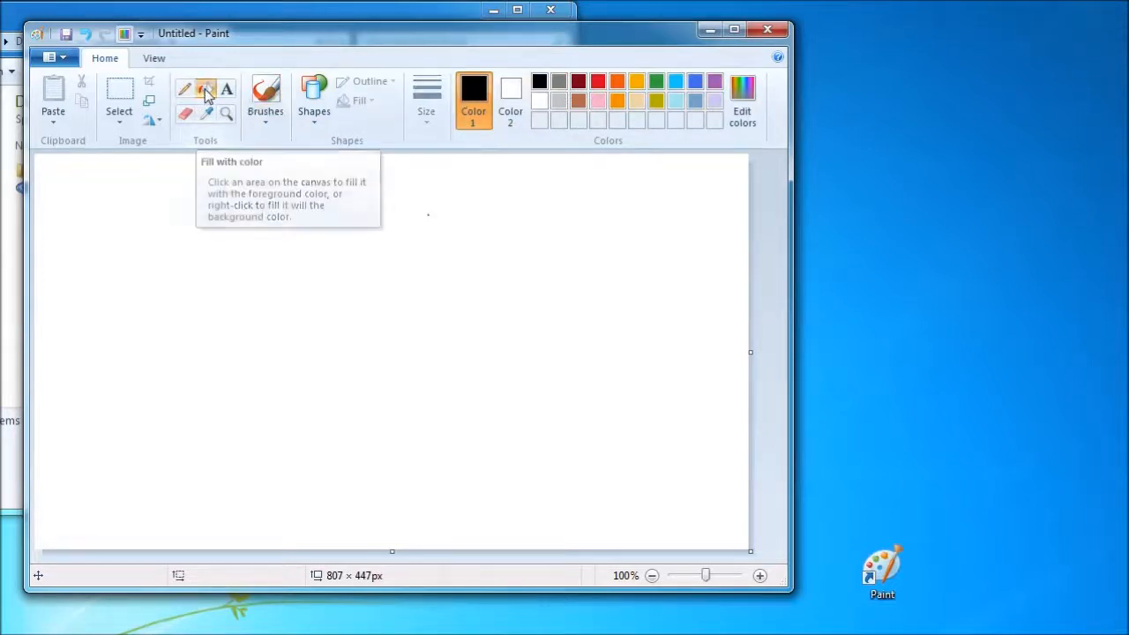
{"action": "left_click", "coordinate": [347, 271]}
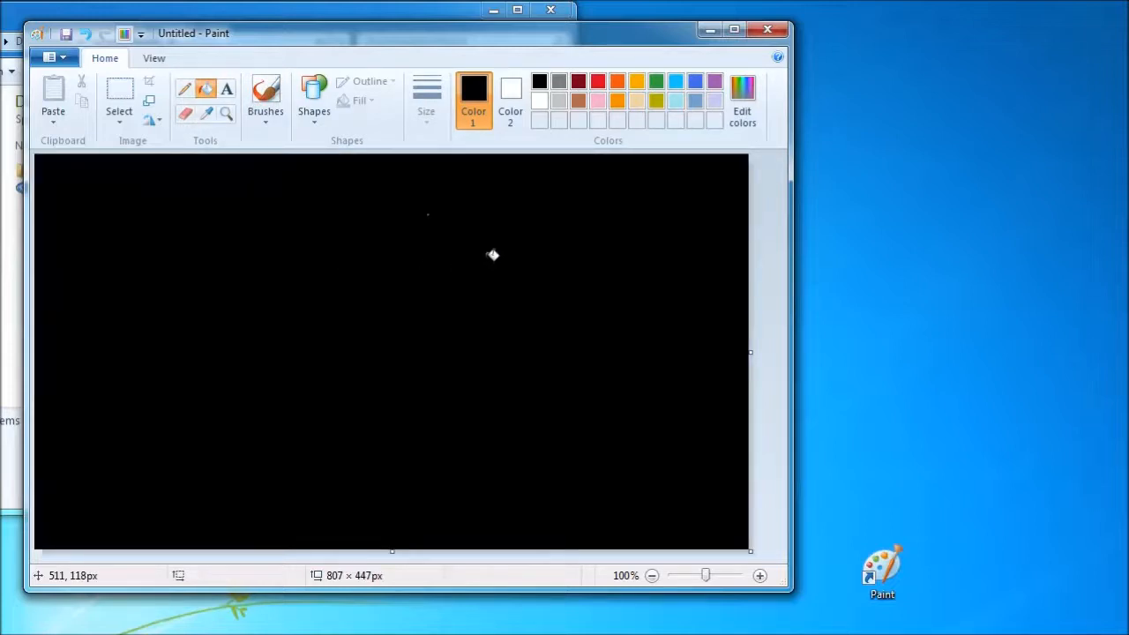
{"action": "right_click", "coordinate": [491, 255]}
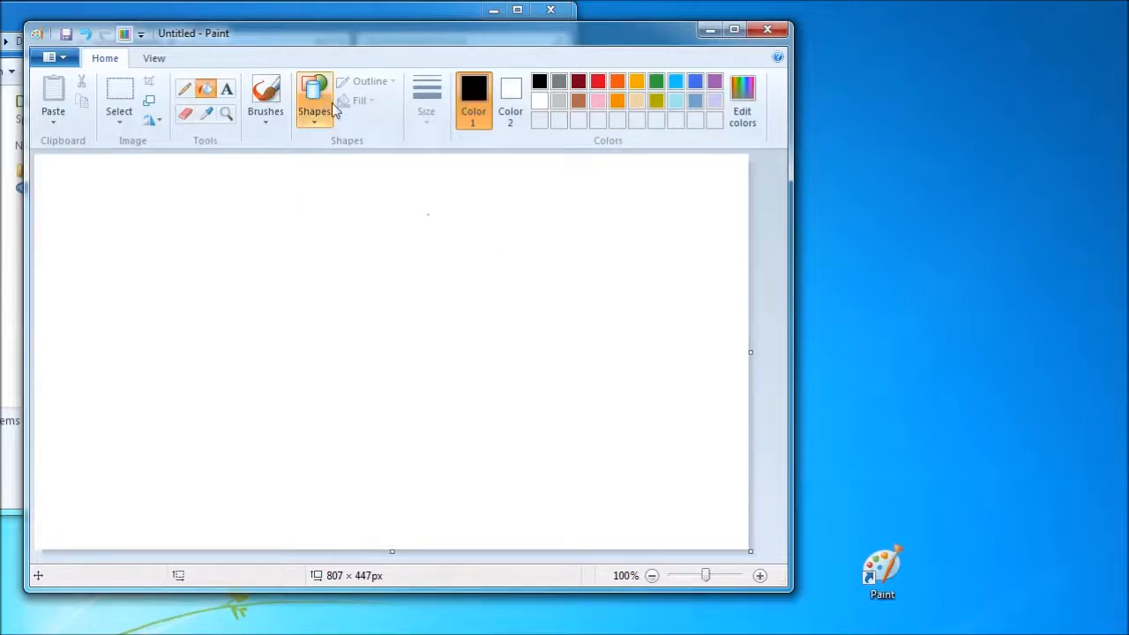
Step: Draw a continuous freehand scribble of large overlapping loops across the canvas with the black Pencil tool
{"action": "left_click", "coordinate": [186, 90]}
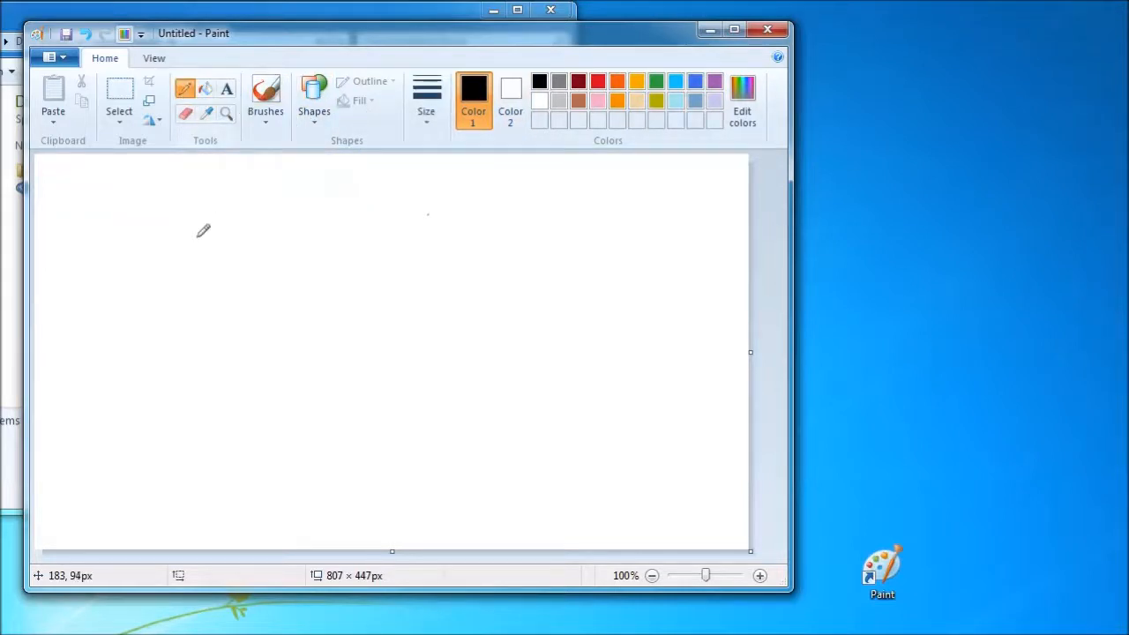
{"action": "mouse_move", "coordinate": [195, 238]}
{"action": "left_mouse_down"}
{"action": "mouse_move", "coordinate": [207, 259]}
{"action": "mouse_move", "coordinate": [659, 344]}
{"action": "mouse_move", "coordinate": [273, 288]}
{"action": "mouse_move", "coordinate": [657, 340]}
{"action": "mouse_move", "coordinate": [274, 360]}
{"action": "left_mouse_up"}
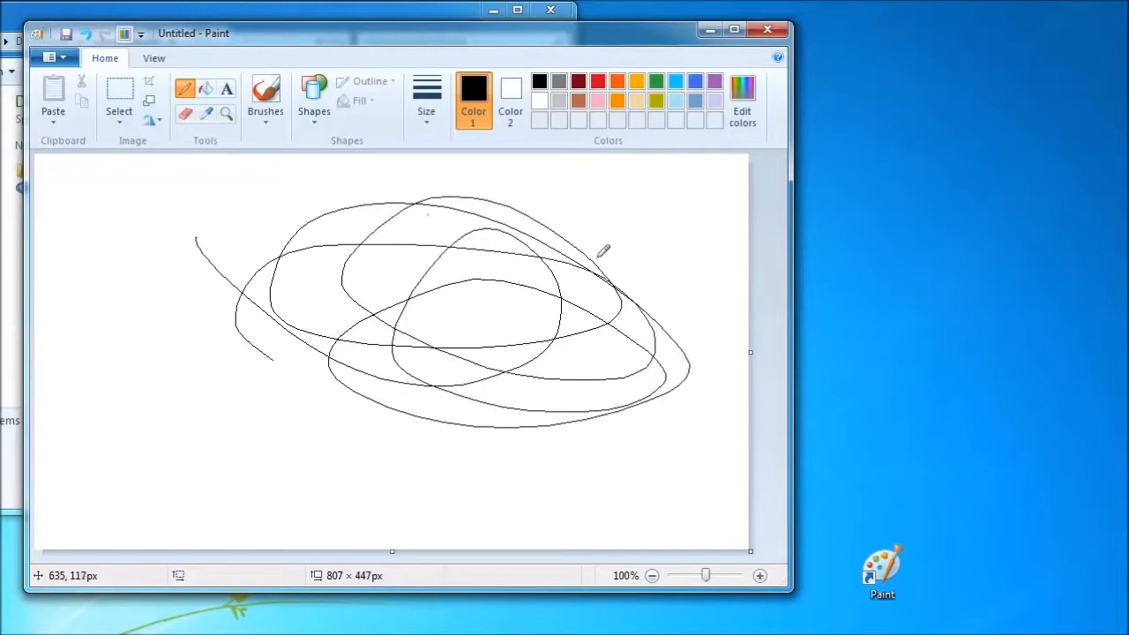